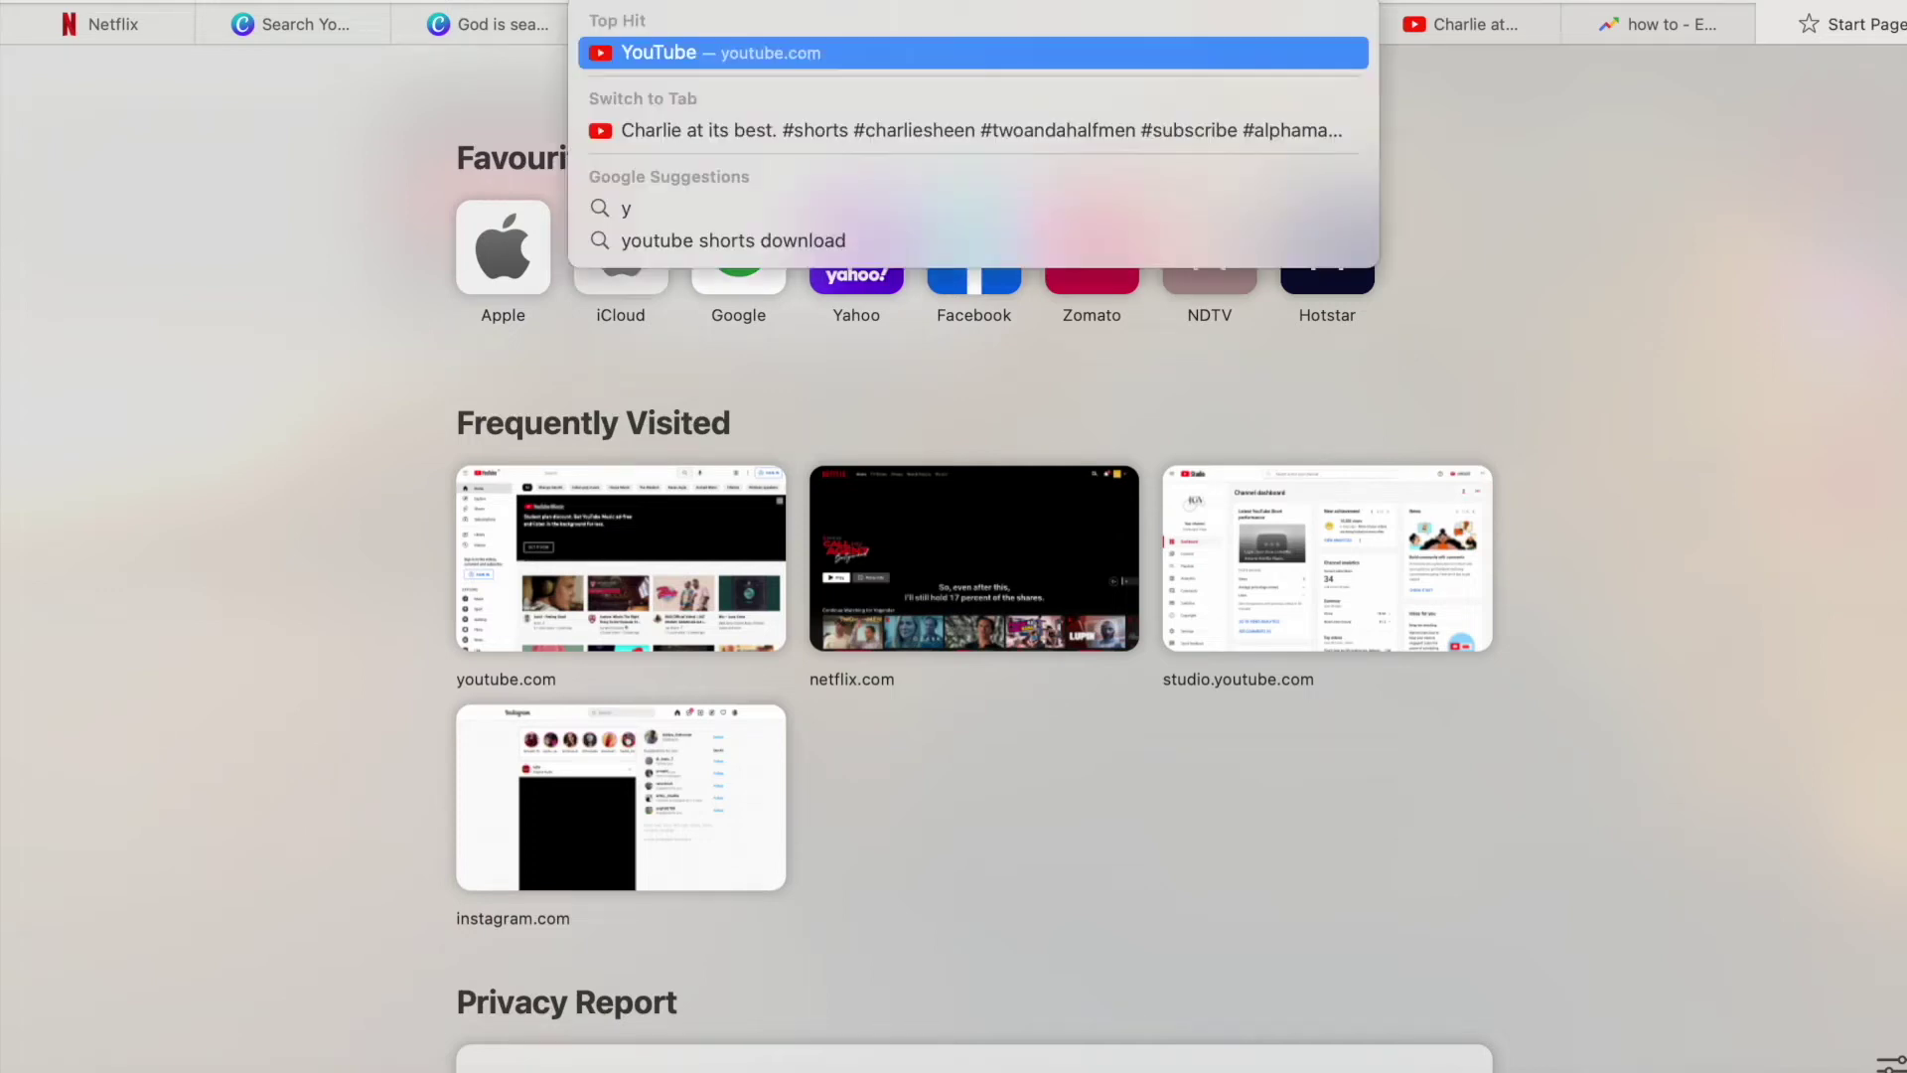
text(utube)
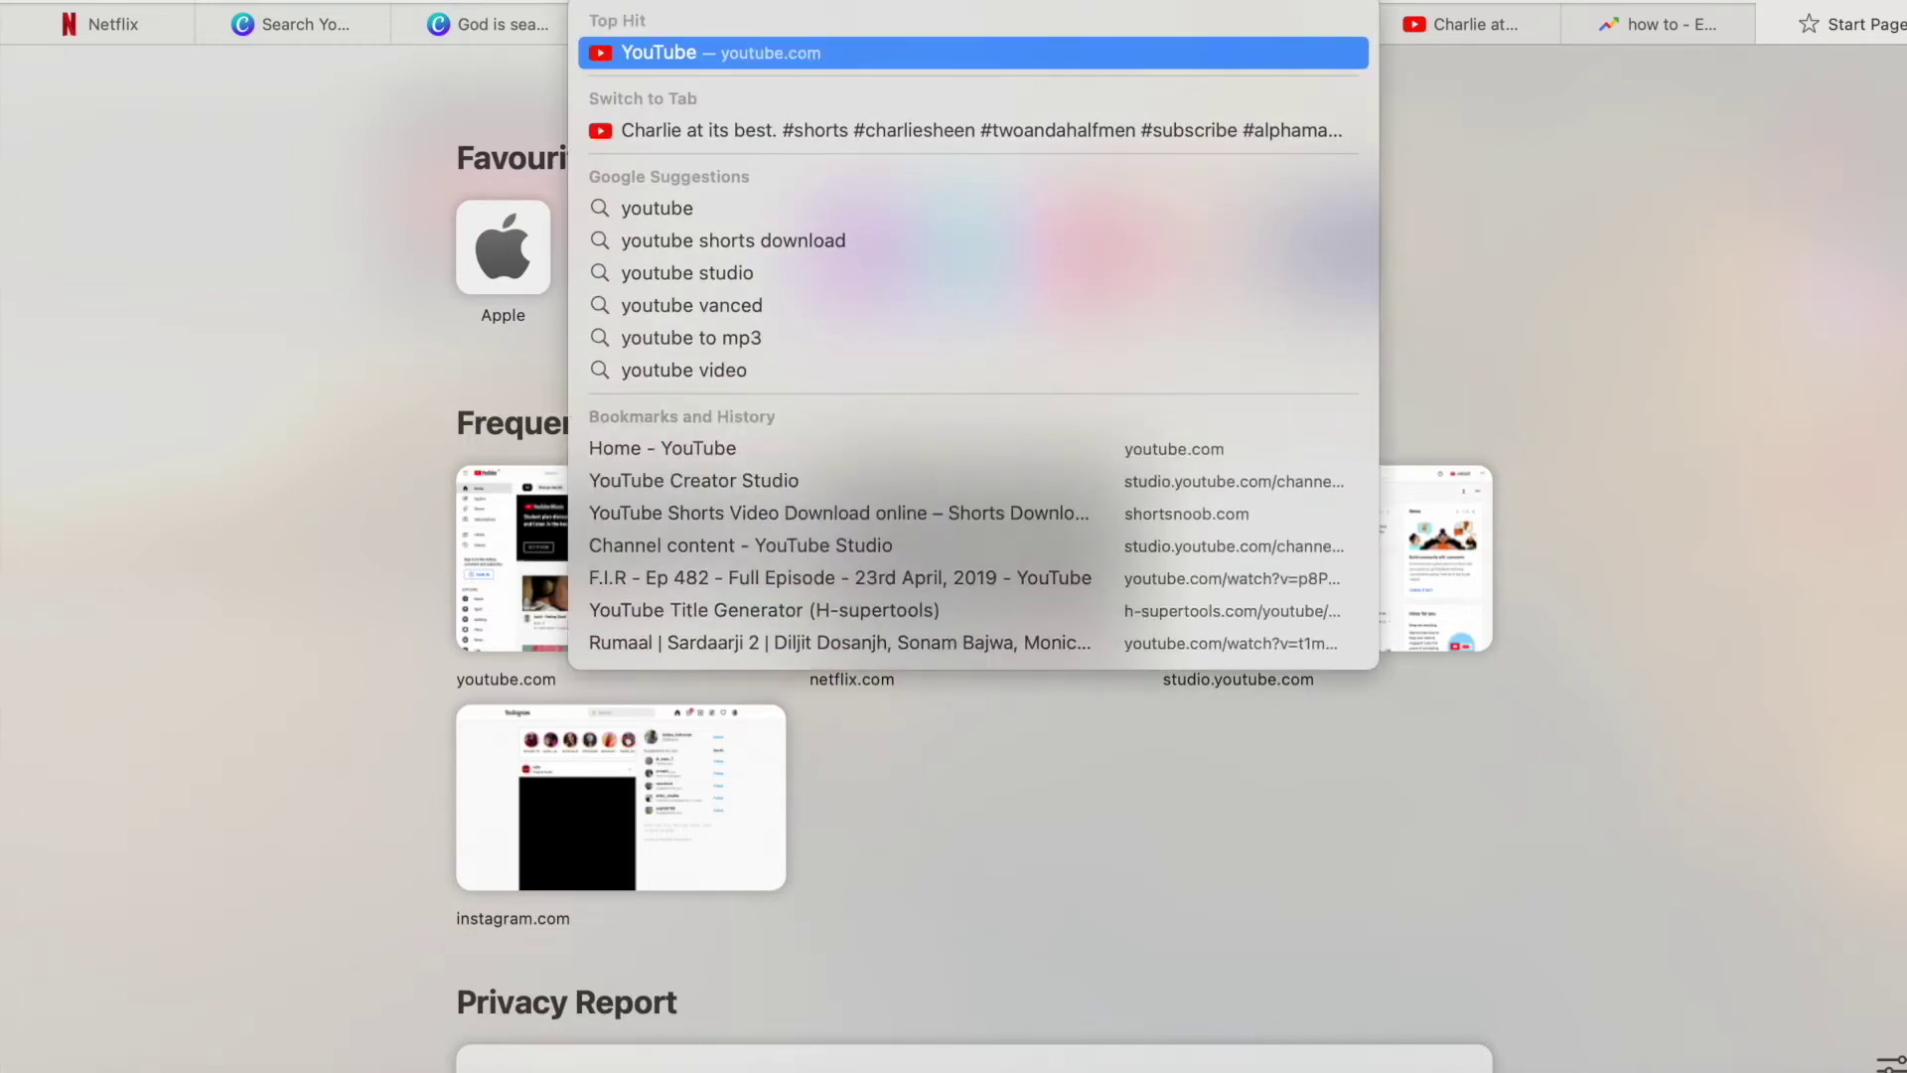
- Load the YouTube home page from the address bar's top hit
key(Return)
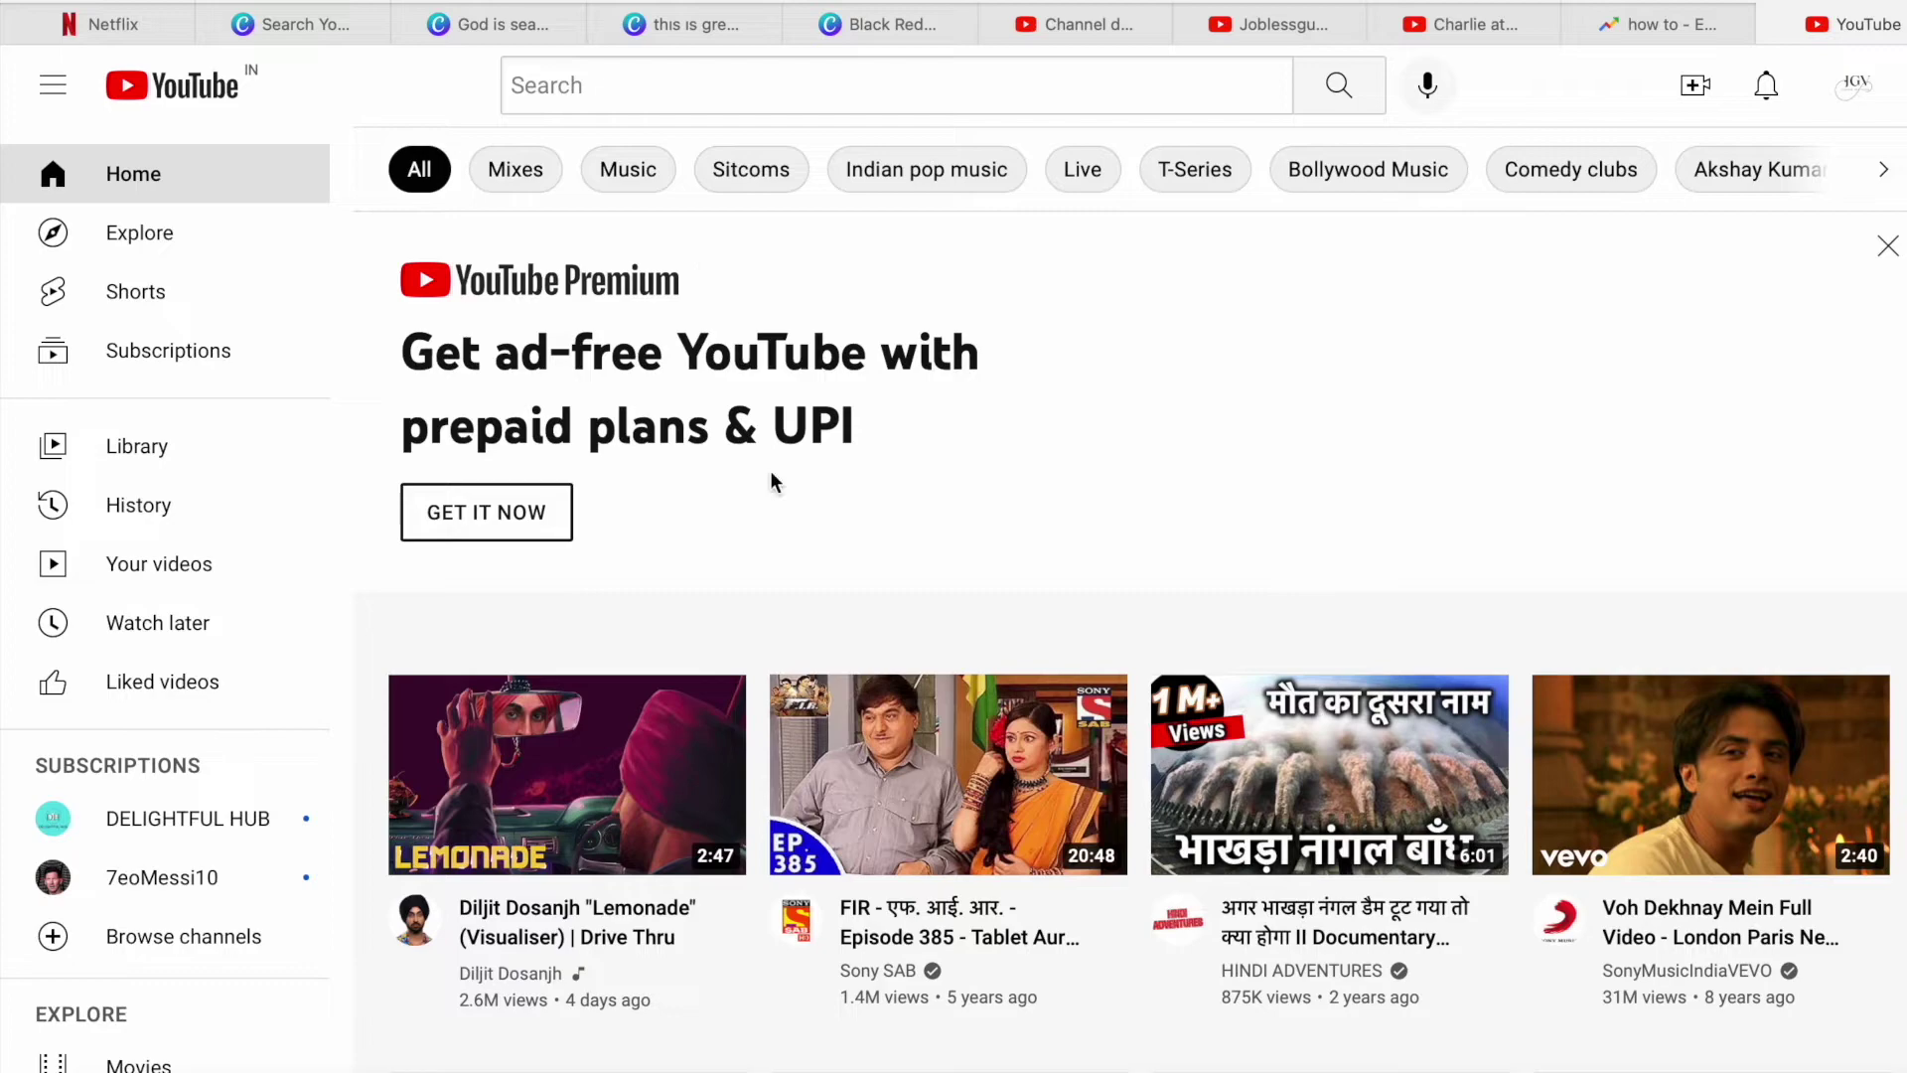
scroll(782, 441, down, 2)
scroll(746, 522, down, 5)
scroll(652, 615, down, 1)
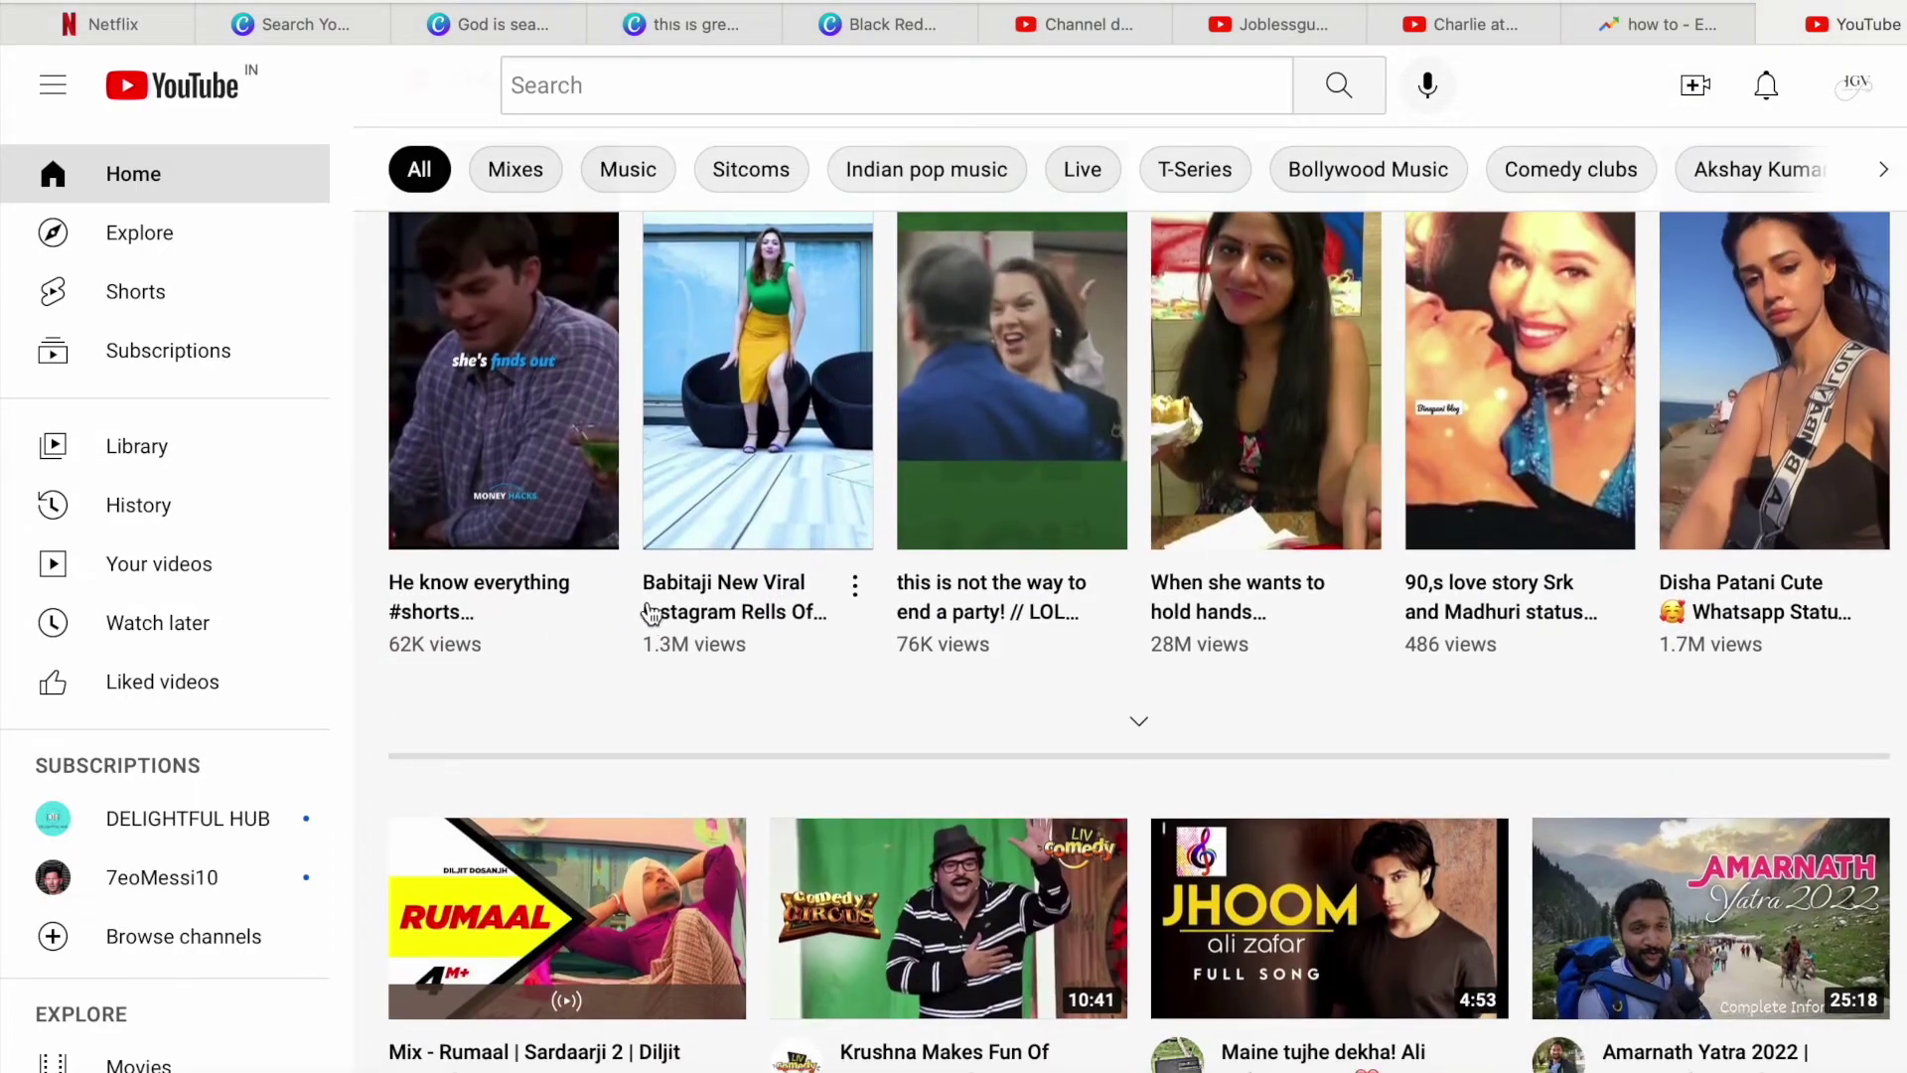
- Open the 'He know everything' short, copy its URL from the address bar, and start a new tab
click(566, 435)
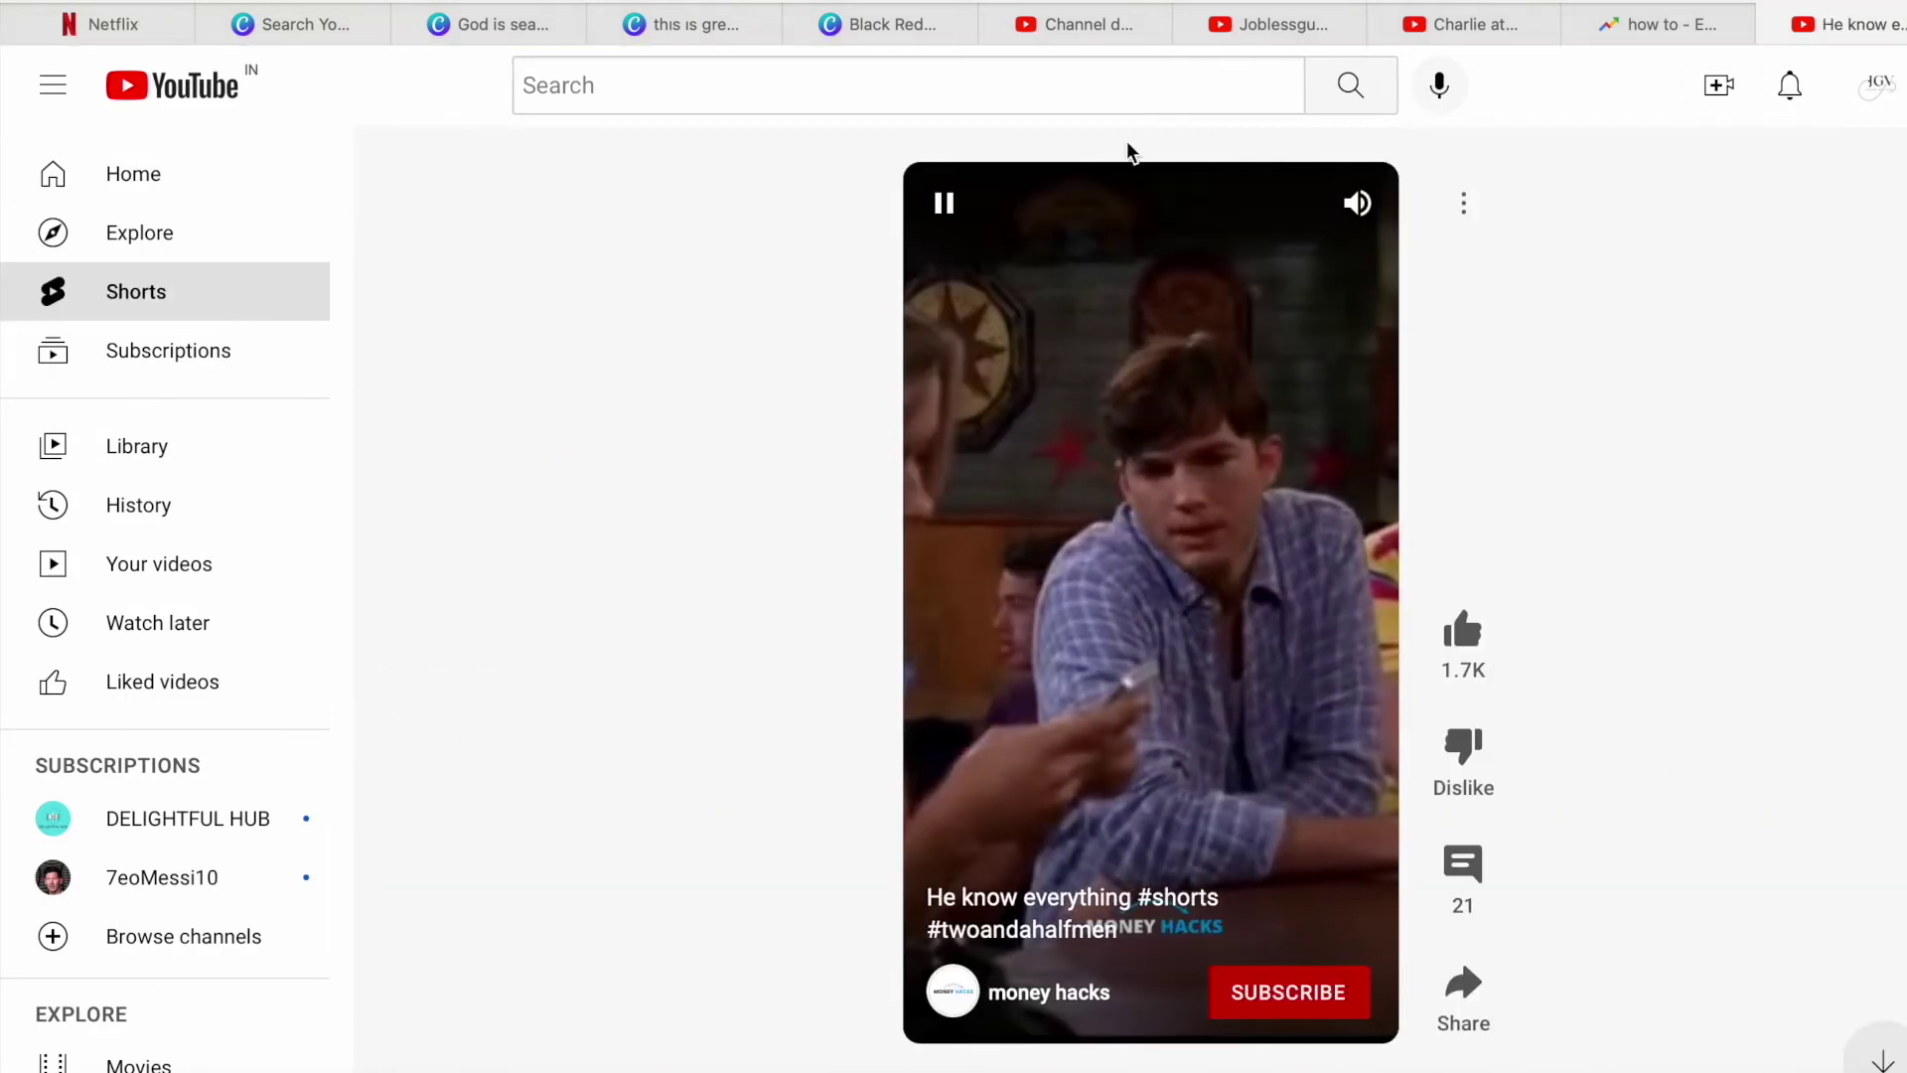
key(super+l)
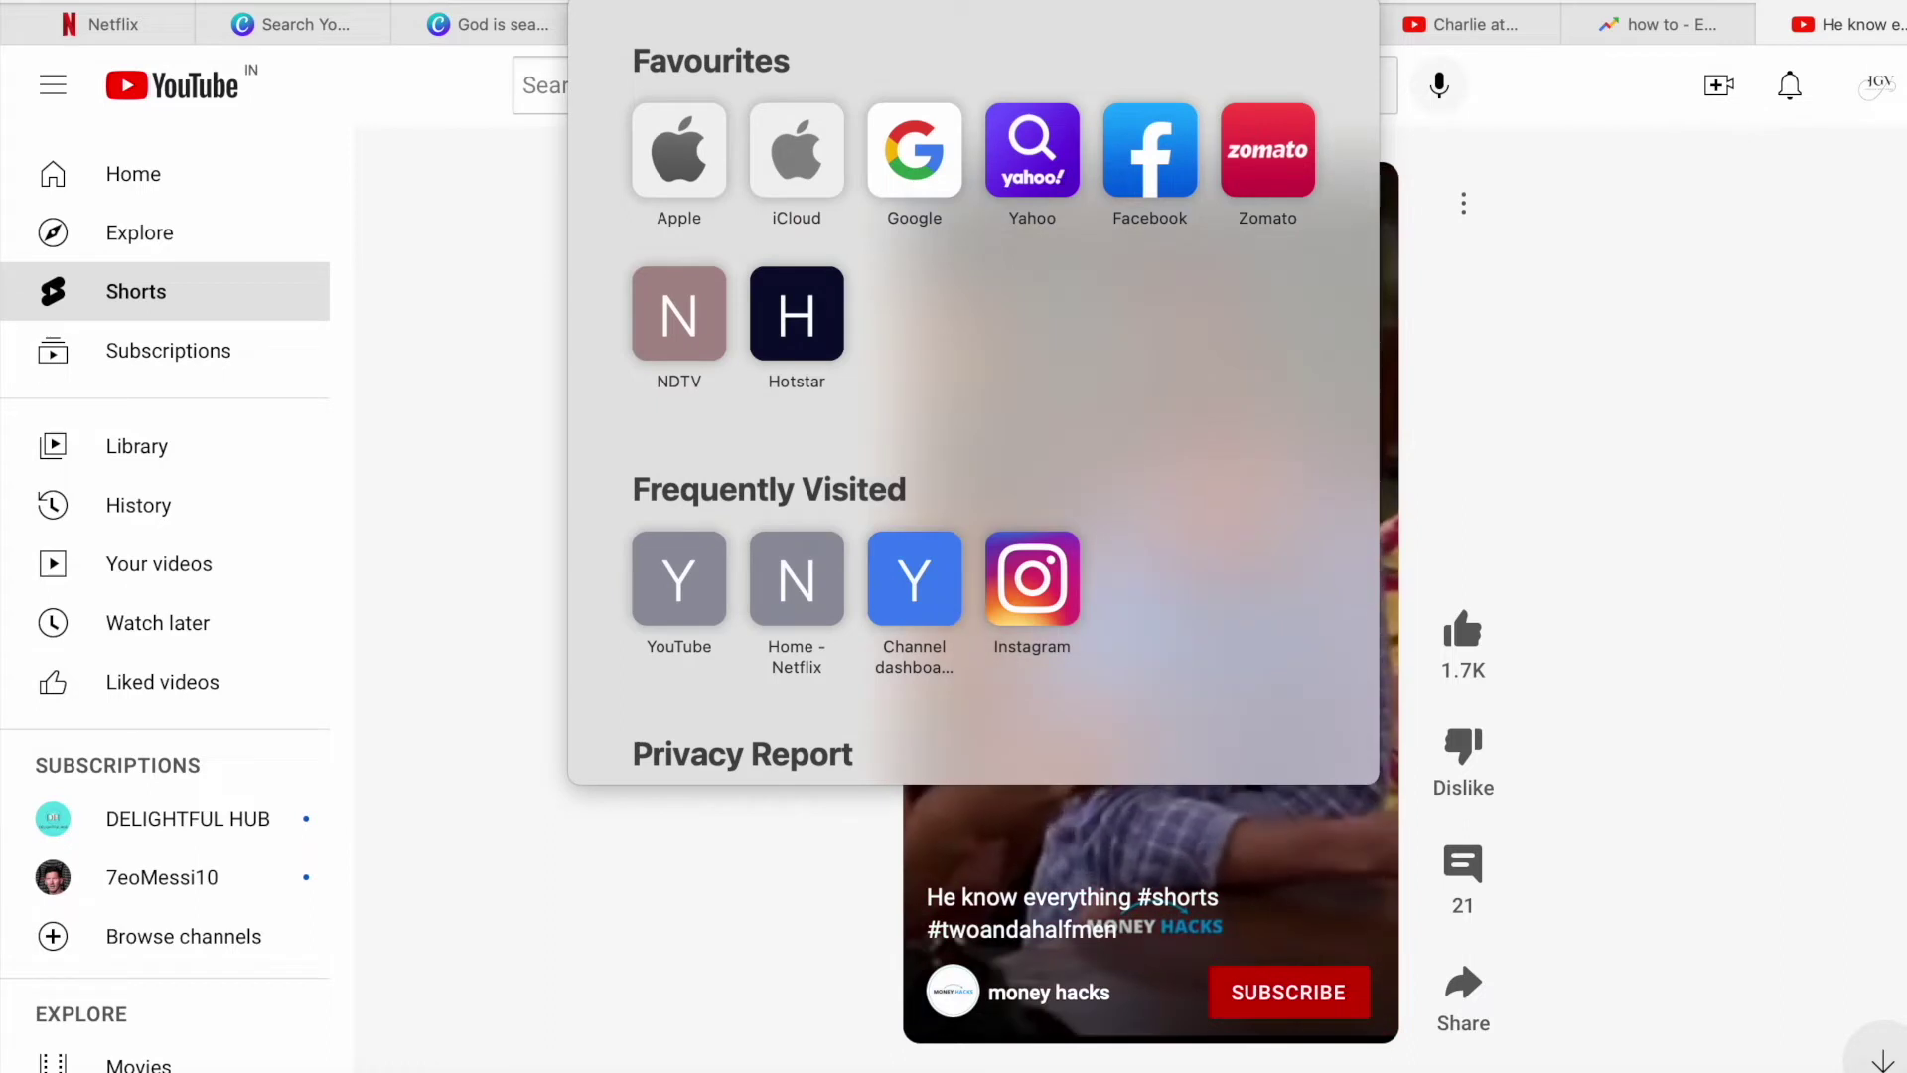
right_click(1145, 5)
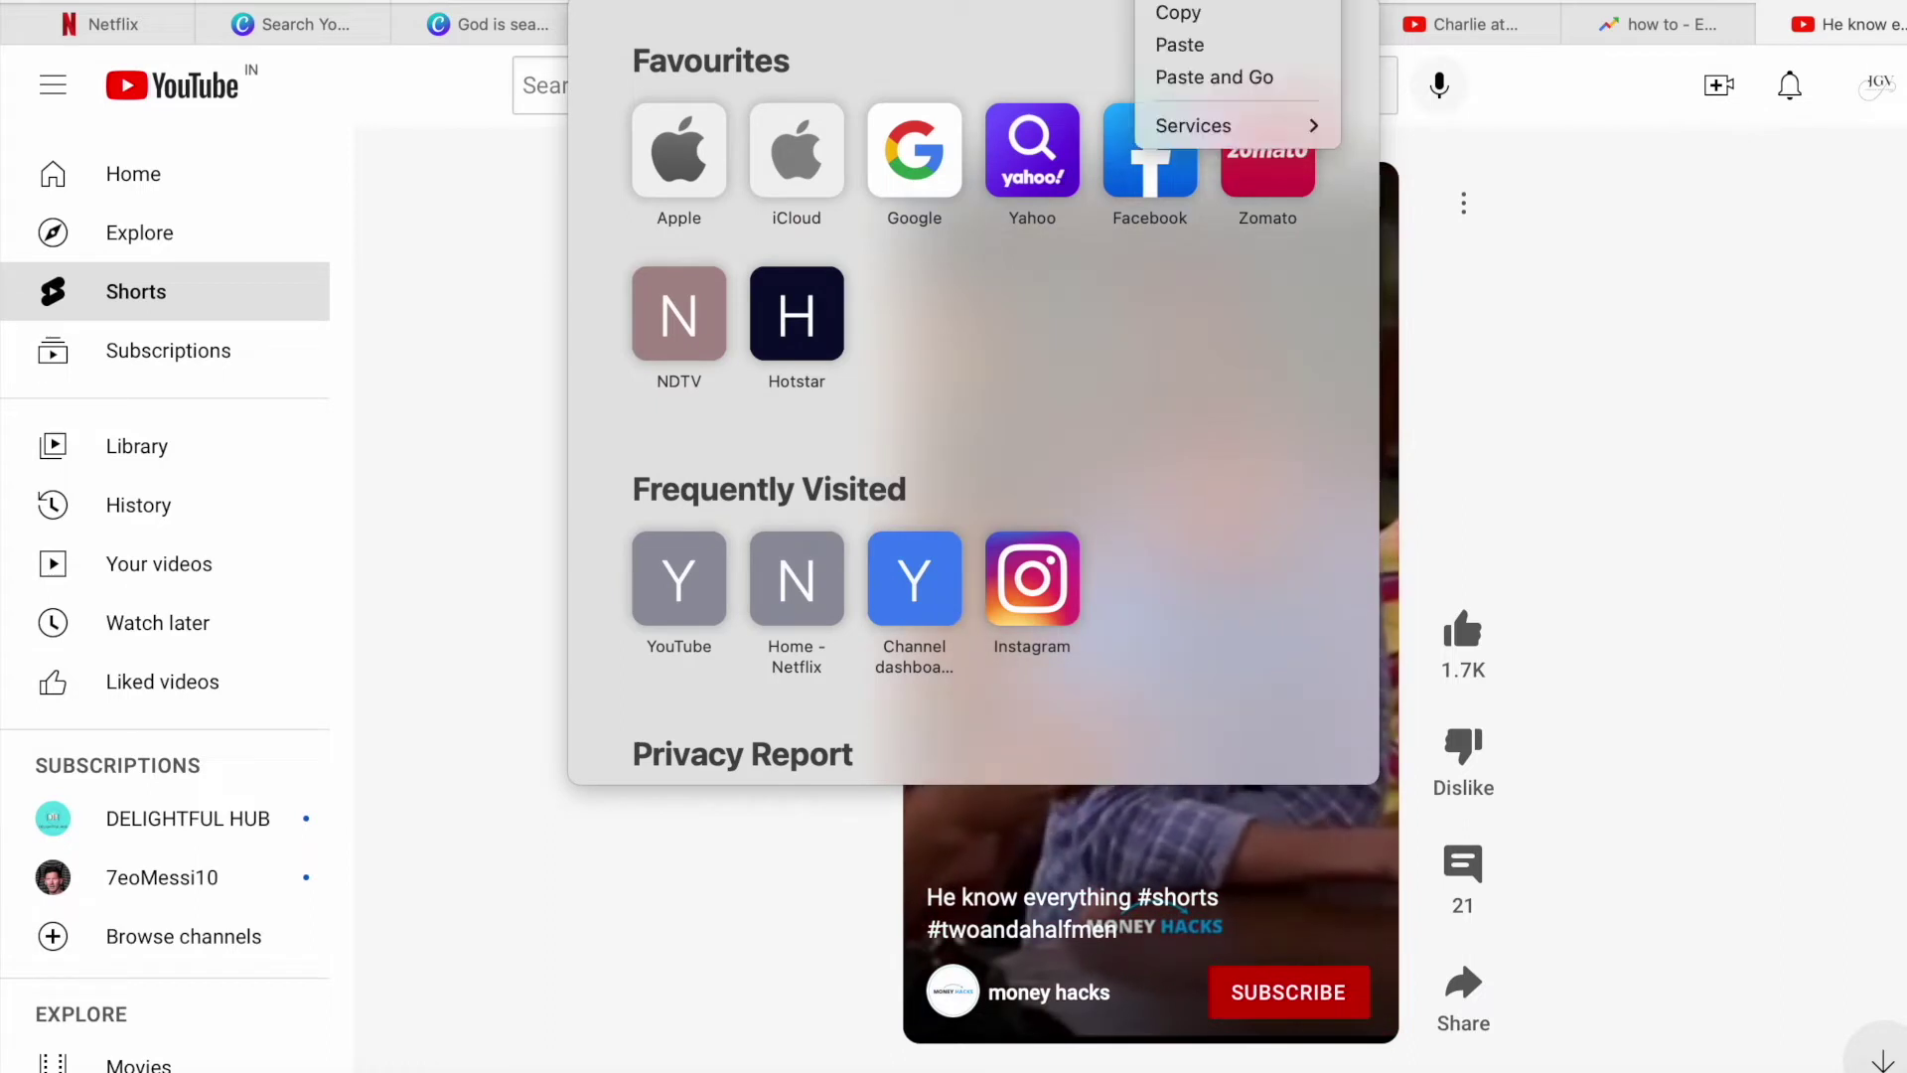
click(1191, 12)
click(1549, 163)
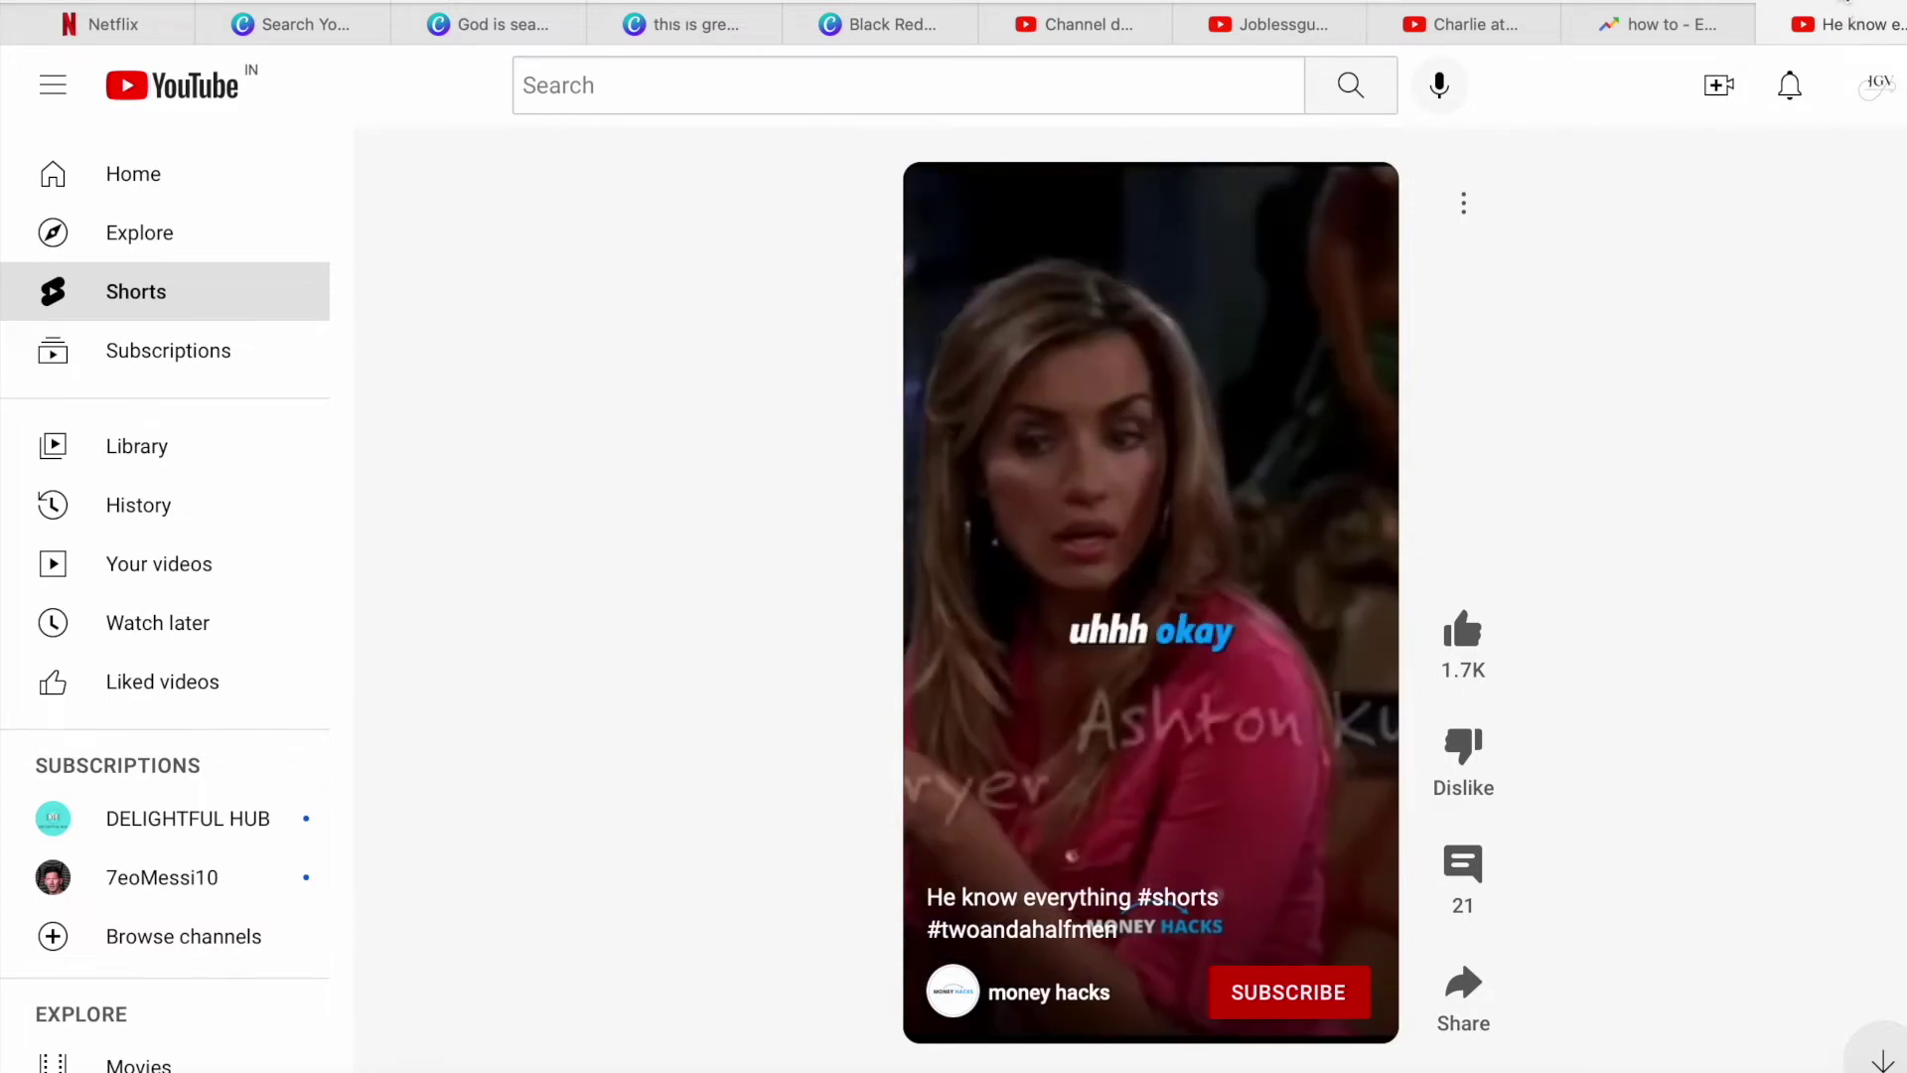
key(super+t)
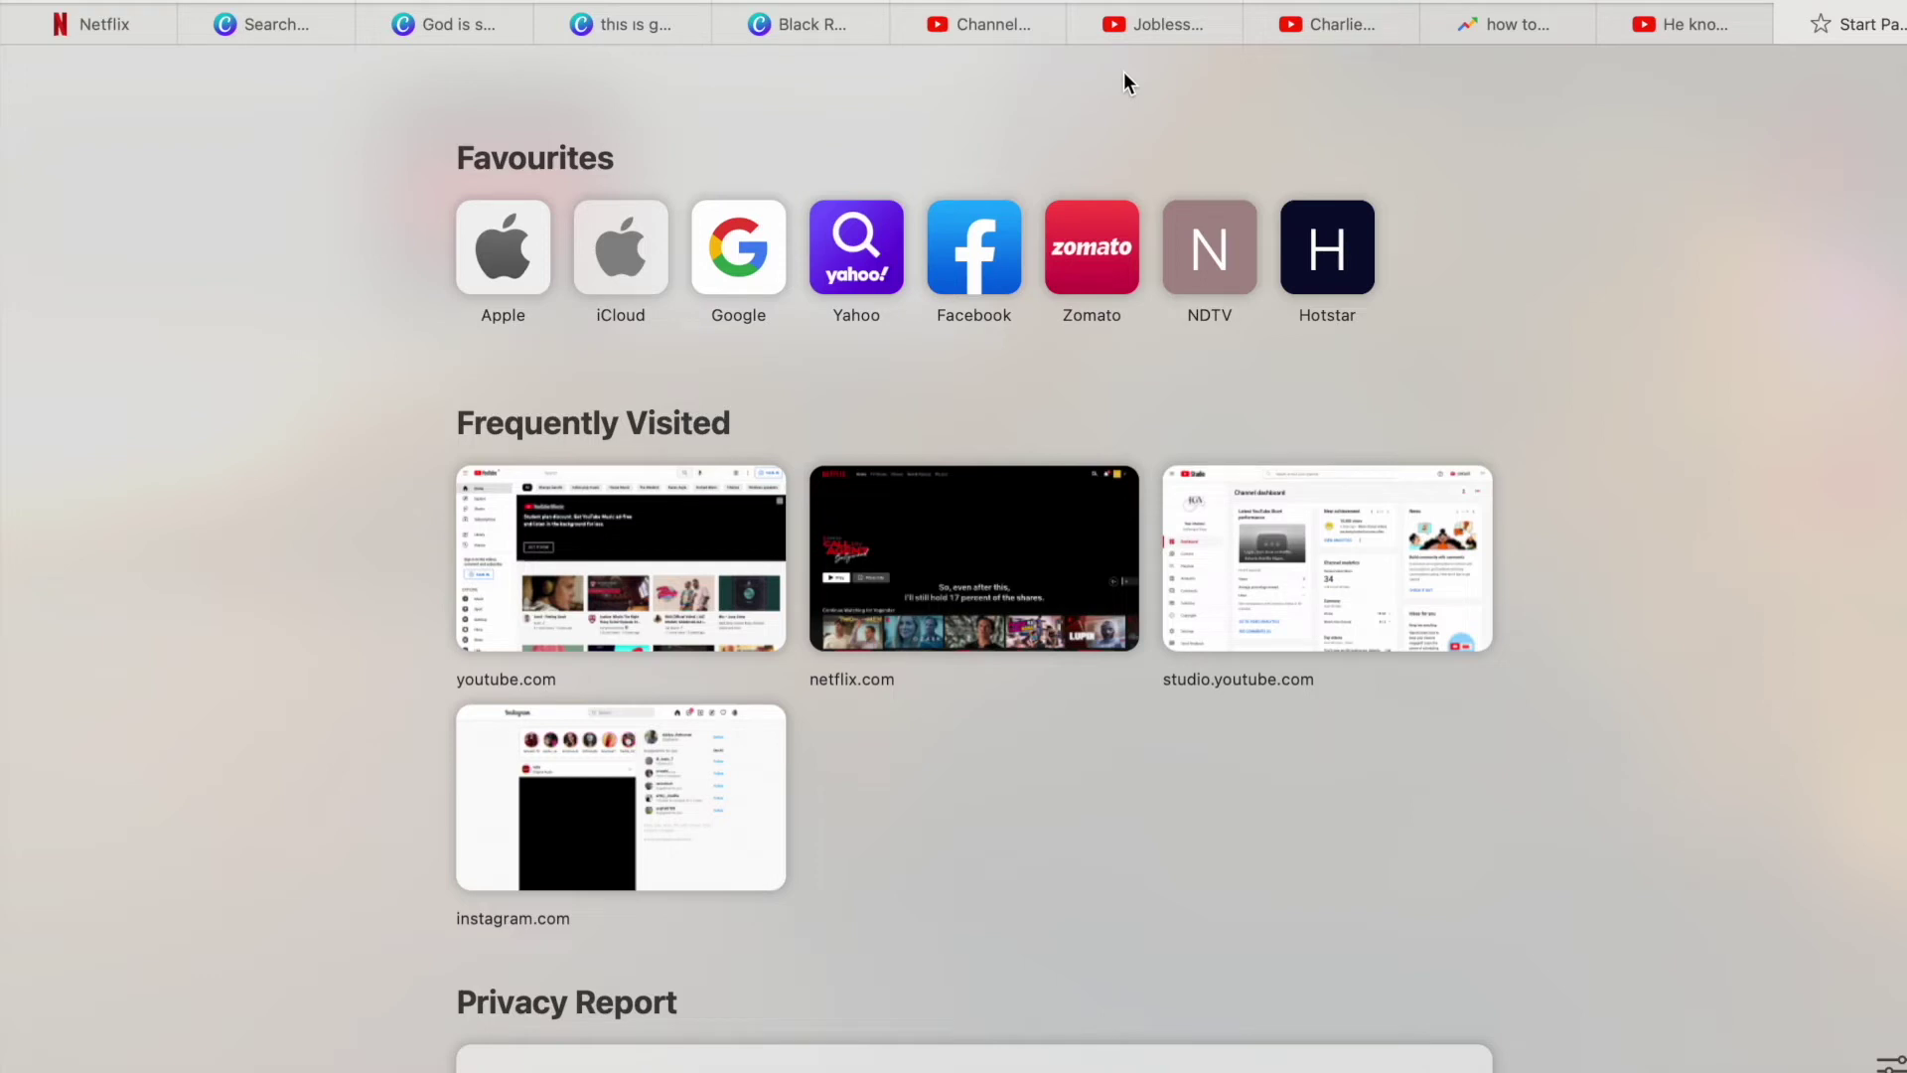
text(shortsn)
- Load shortsnoob.com in the new tab
key(Return)
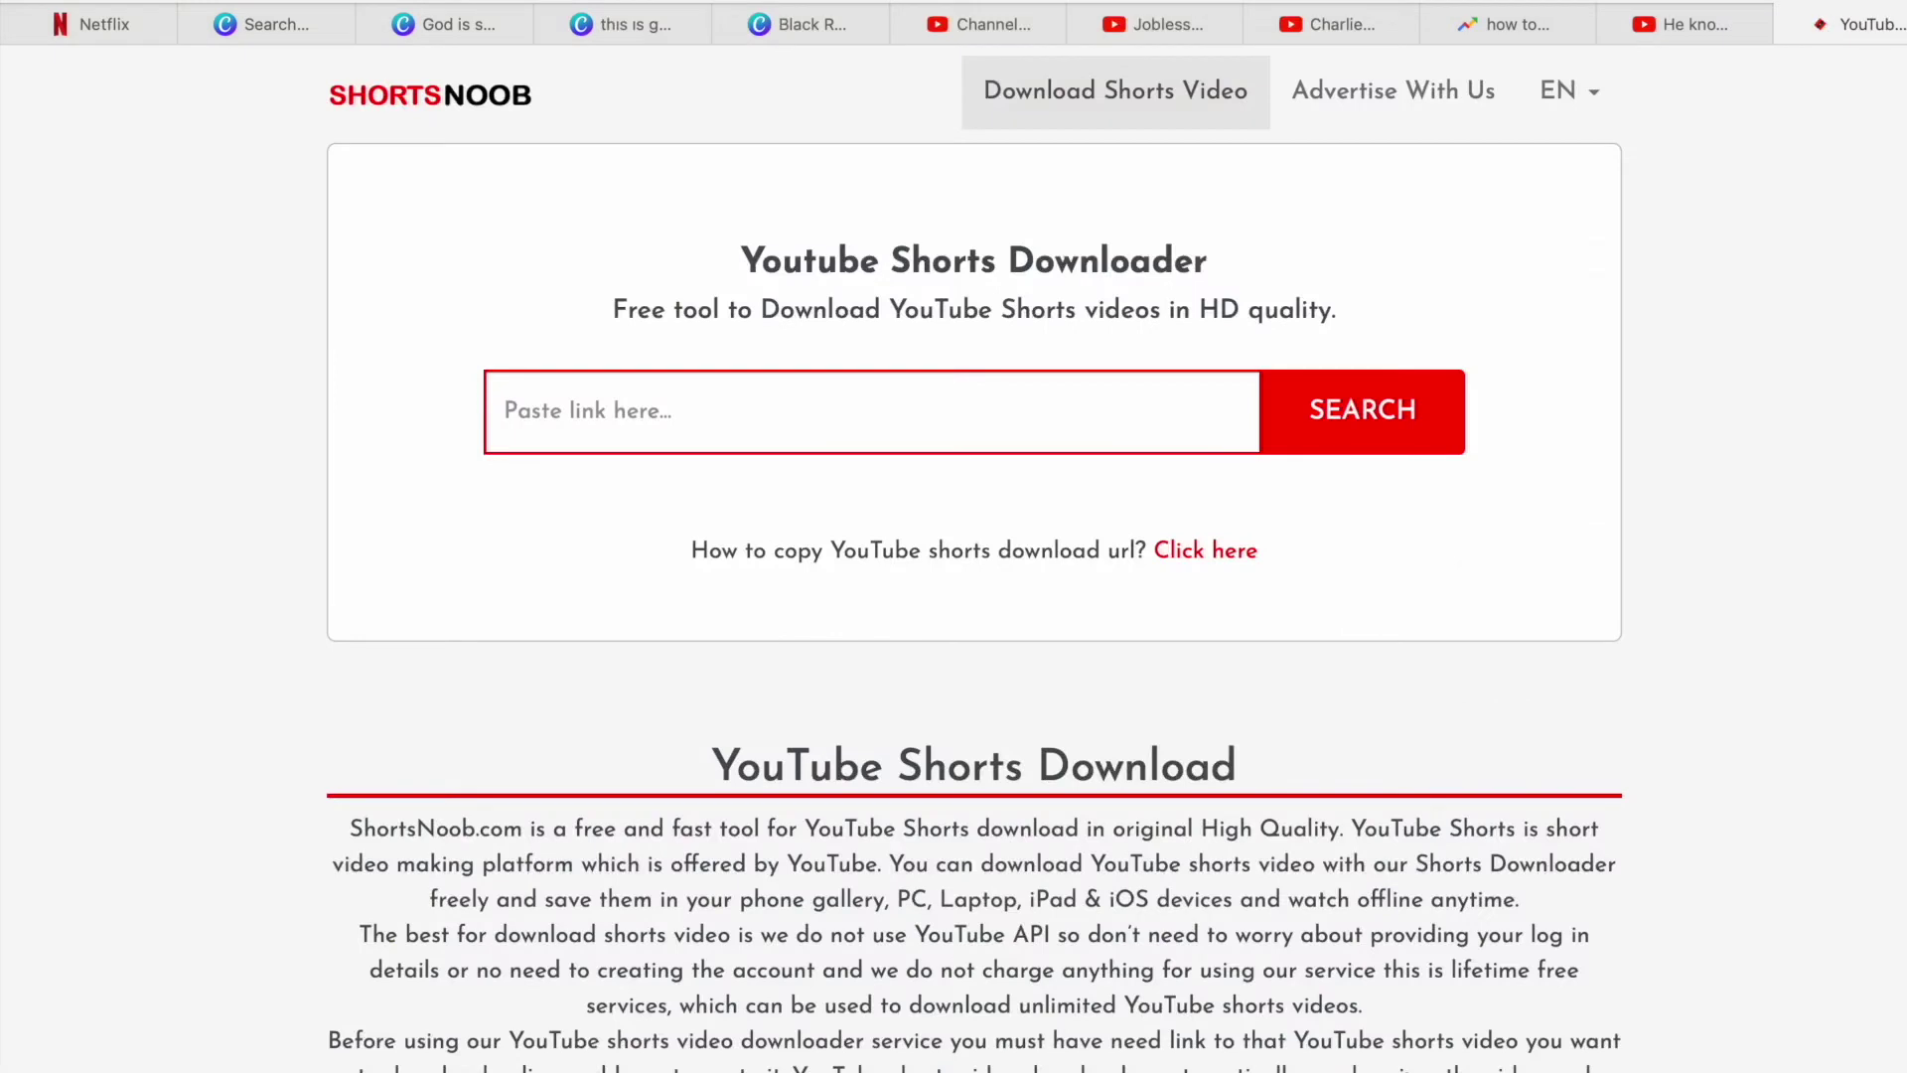
- Paste the short's link, search it, and dismiss the fake virus warning
right_click(707, 426)
click(790, 513)
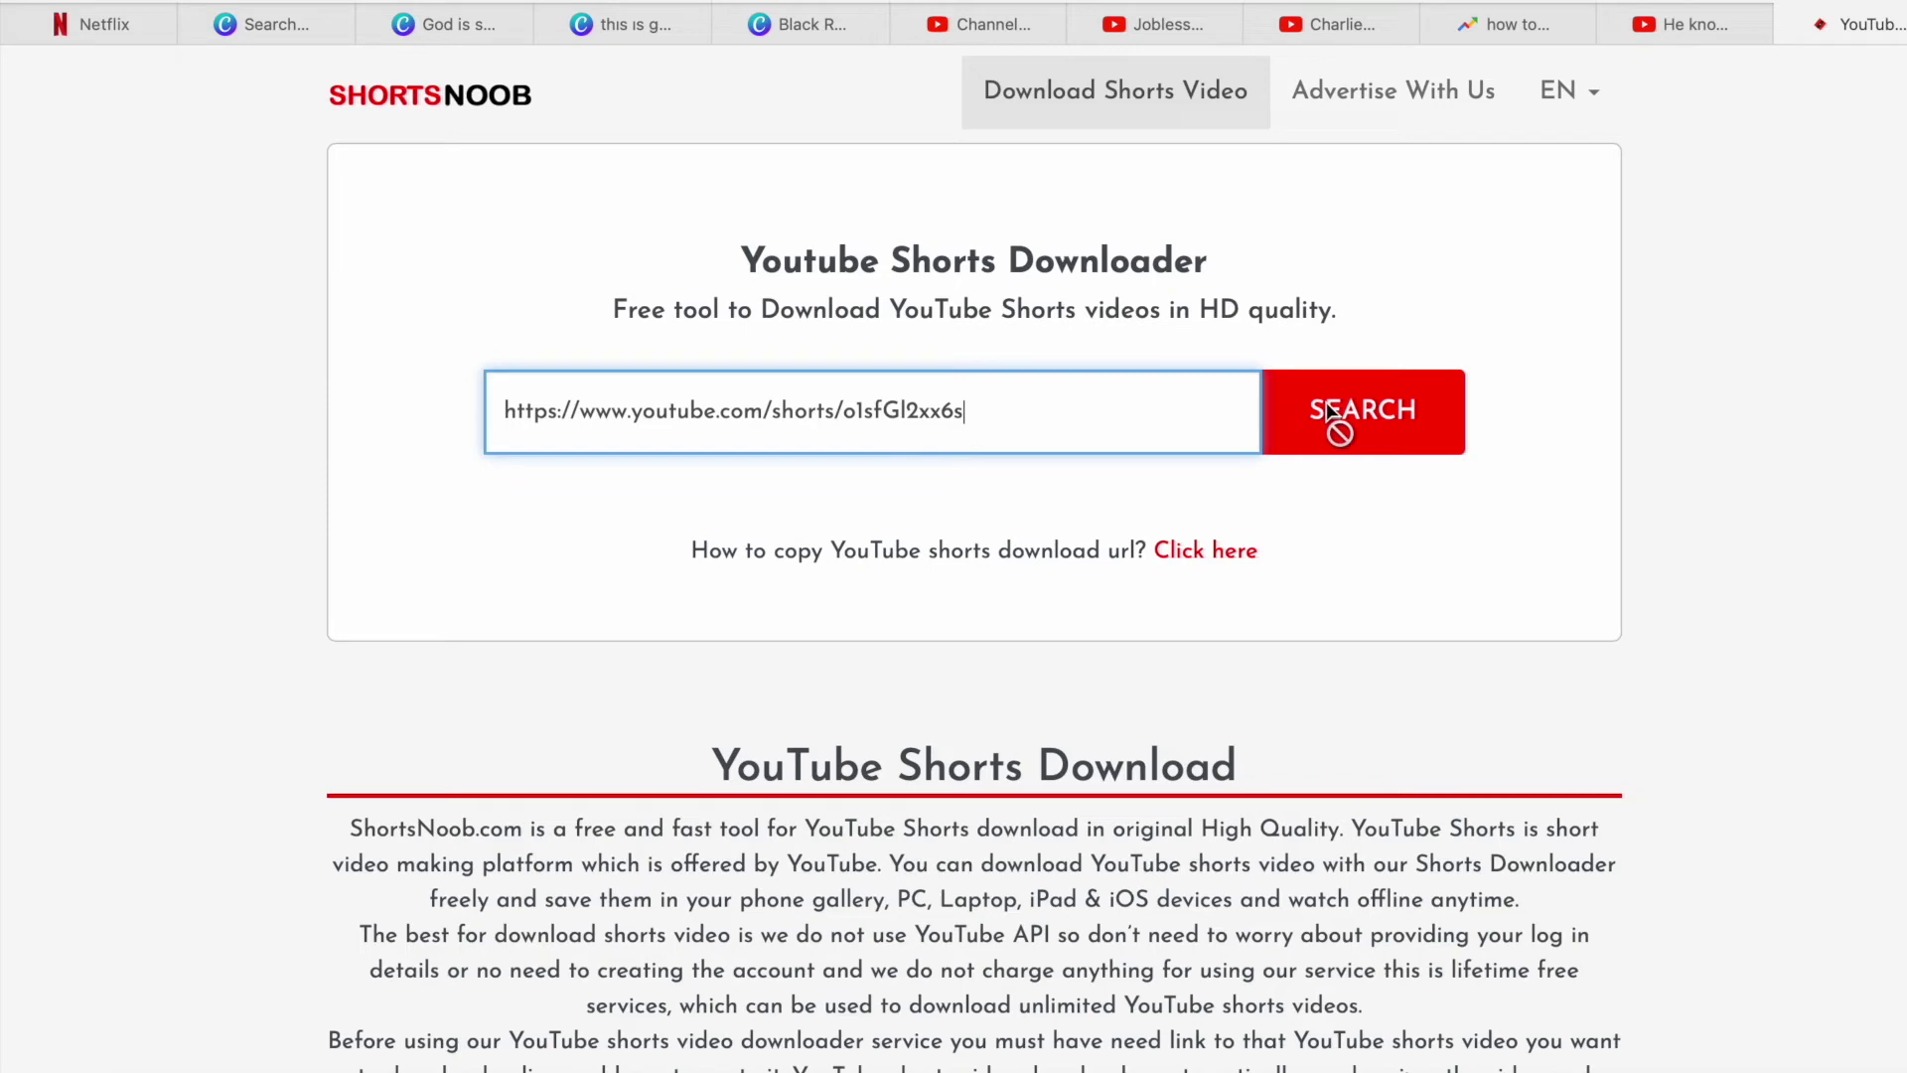
click(1330, 417)
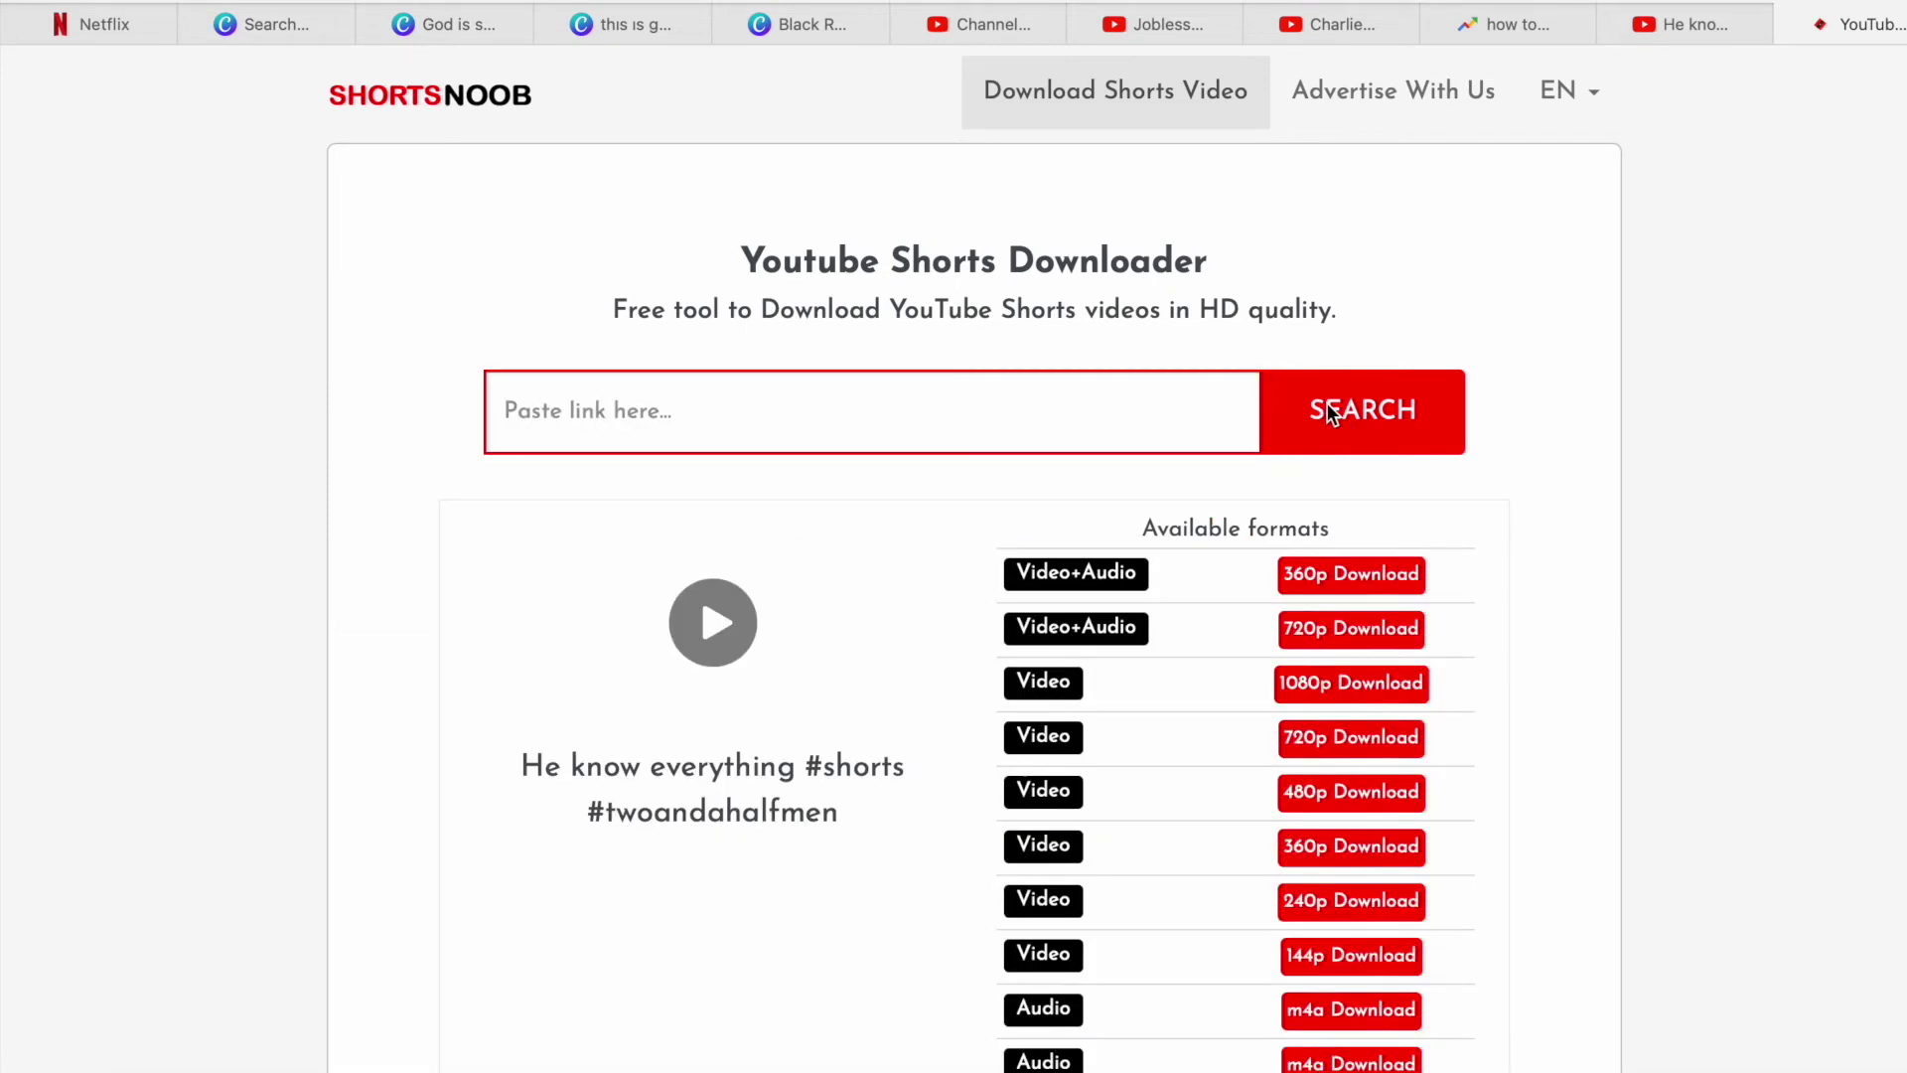
scroll(1255, 842, down, 2)
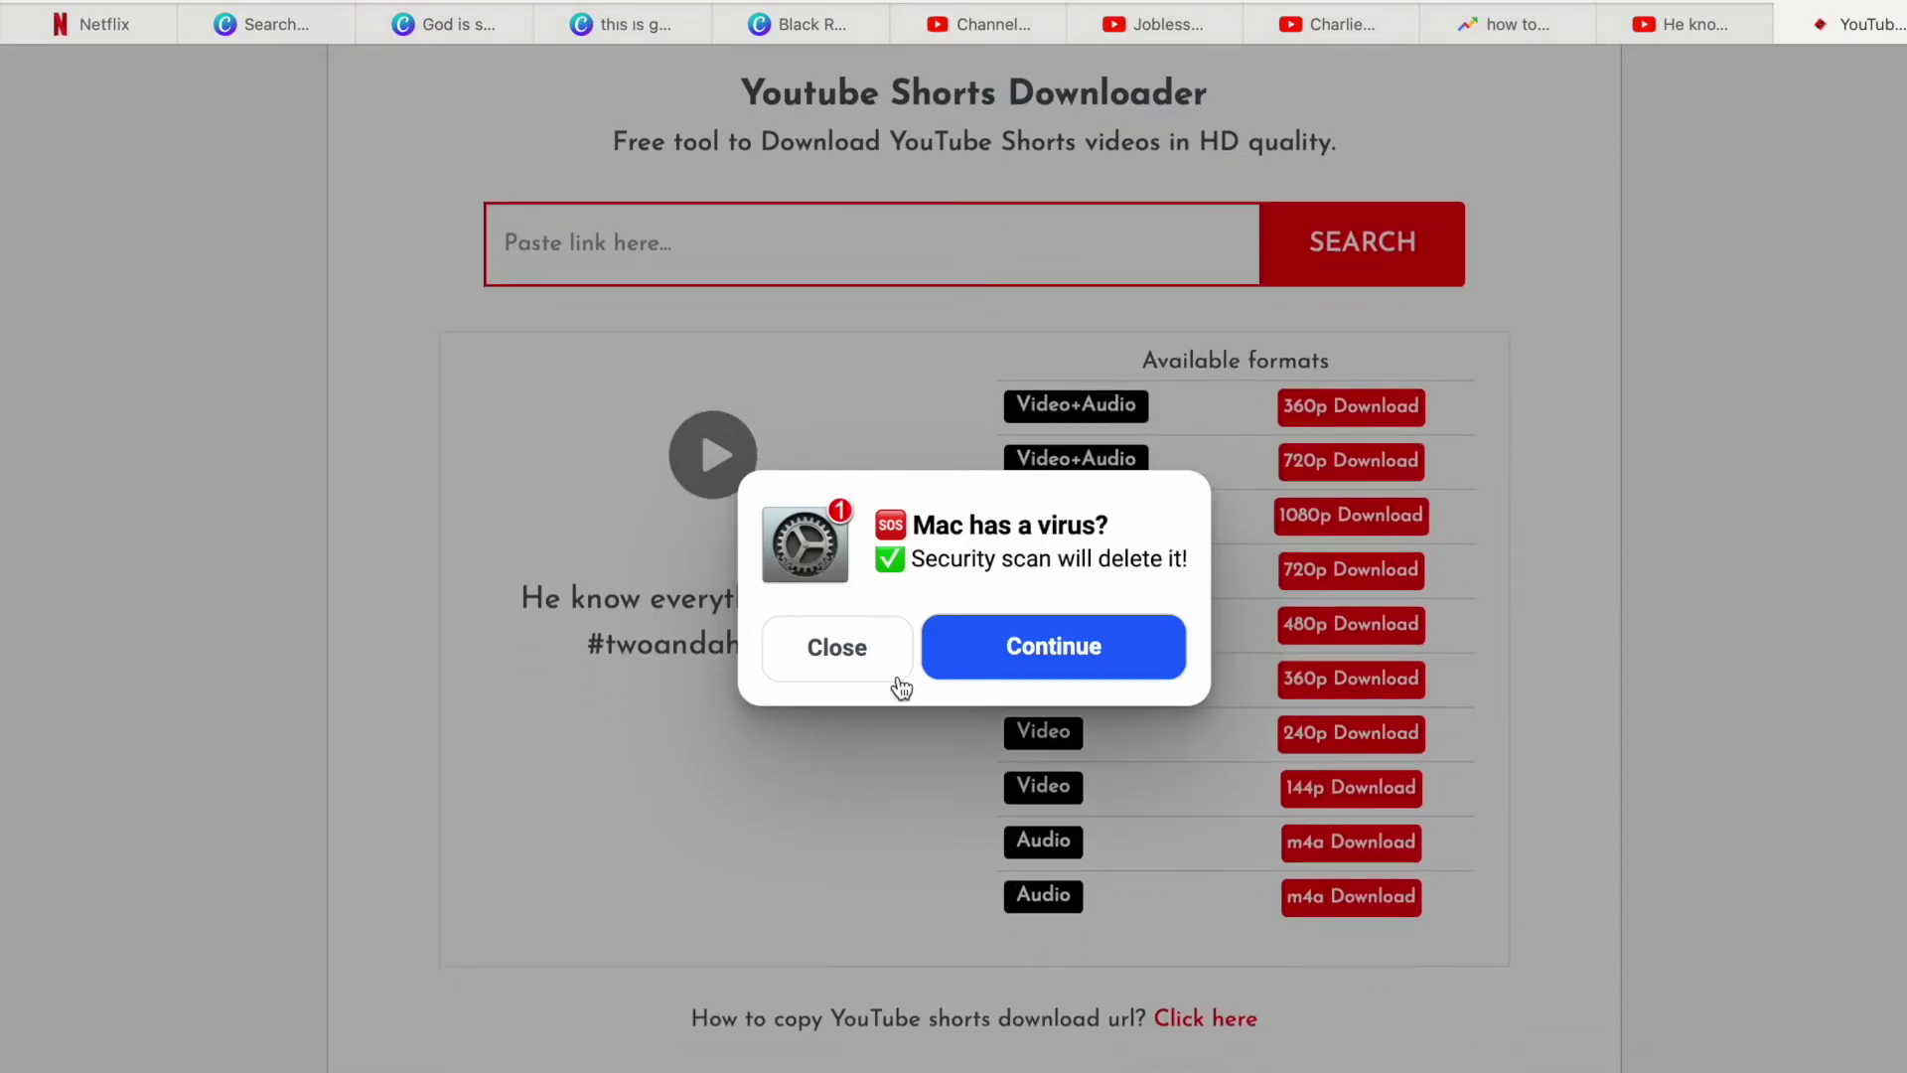
click(869, 663)
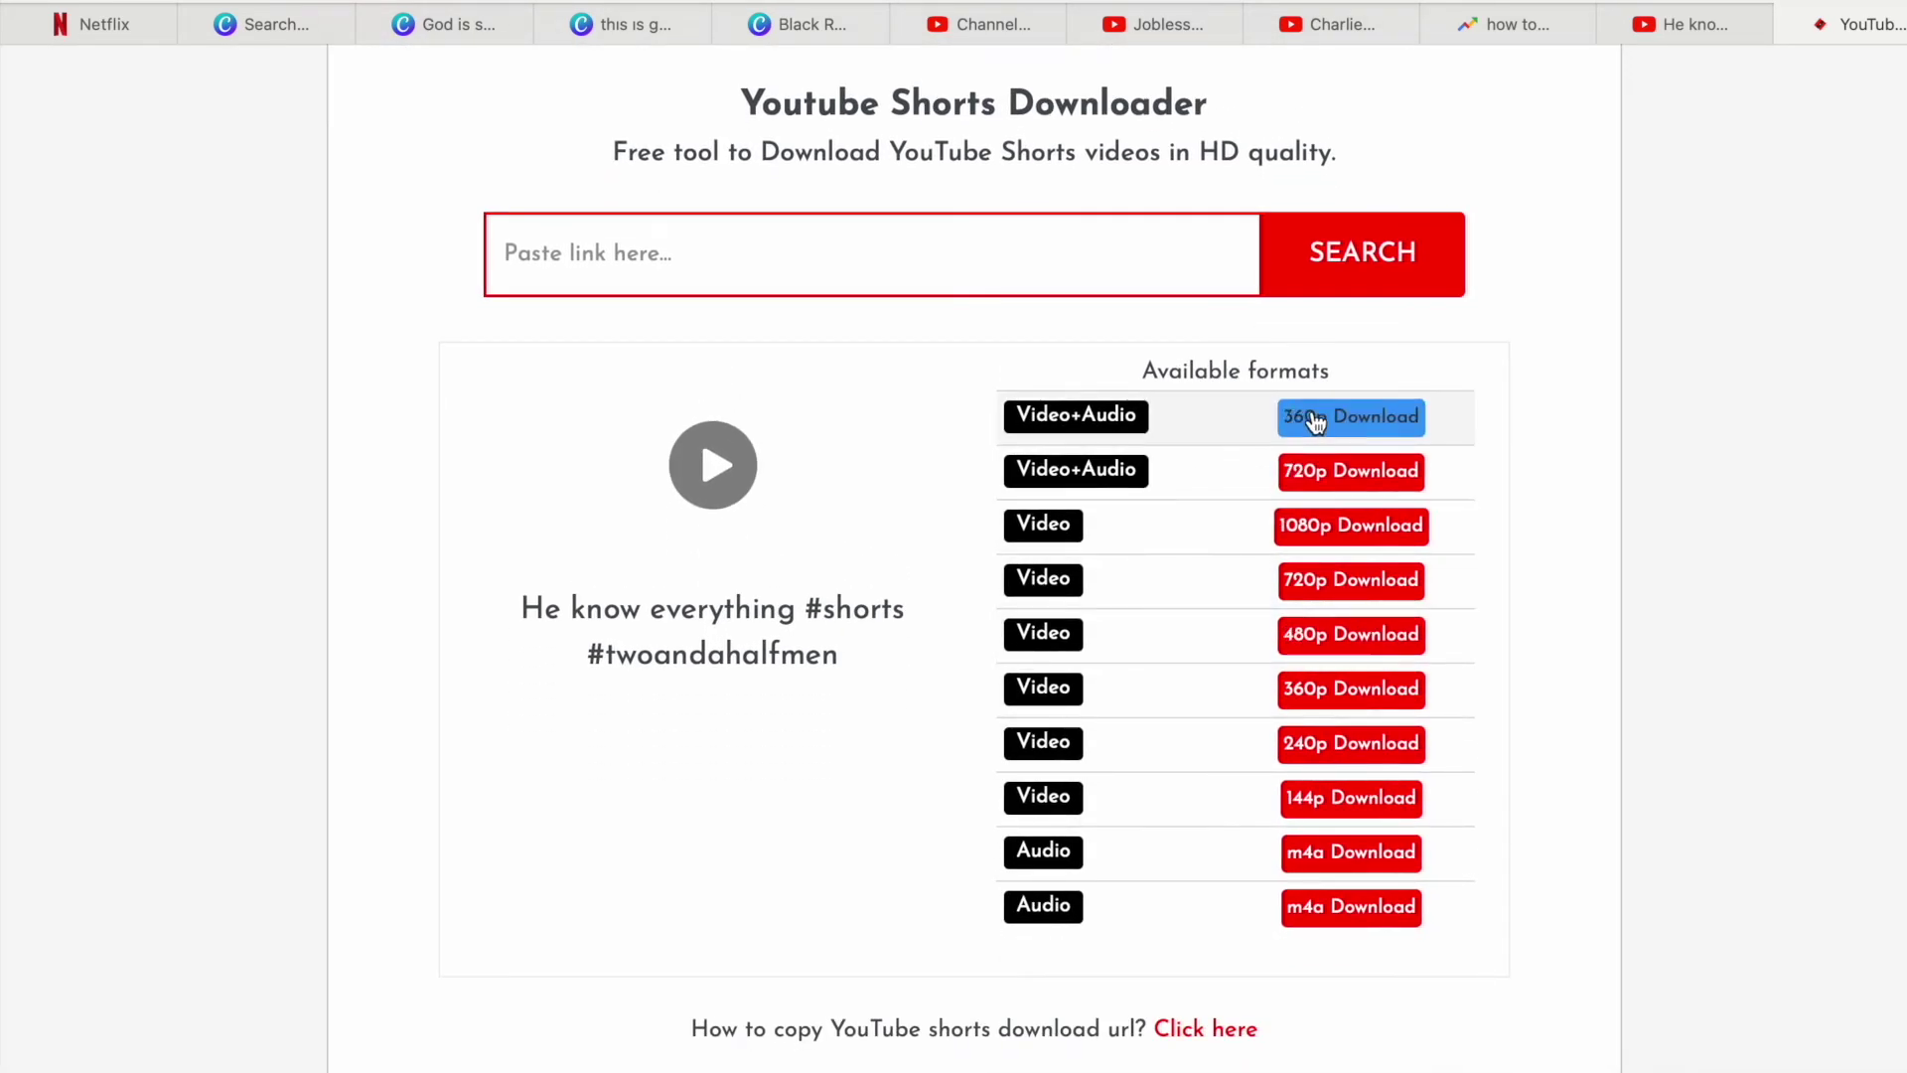
- Download the 720p Video+Audio version, allow it, then close the QuickTime preview
click(1324, 488)
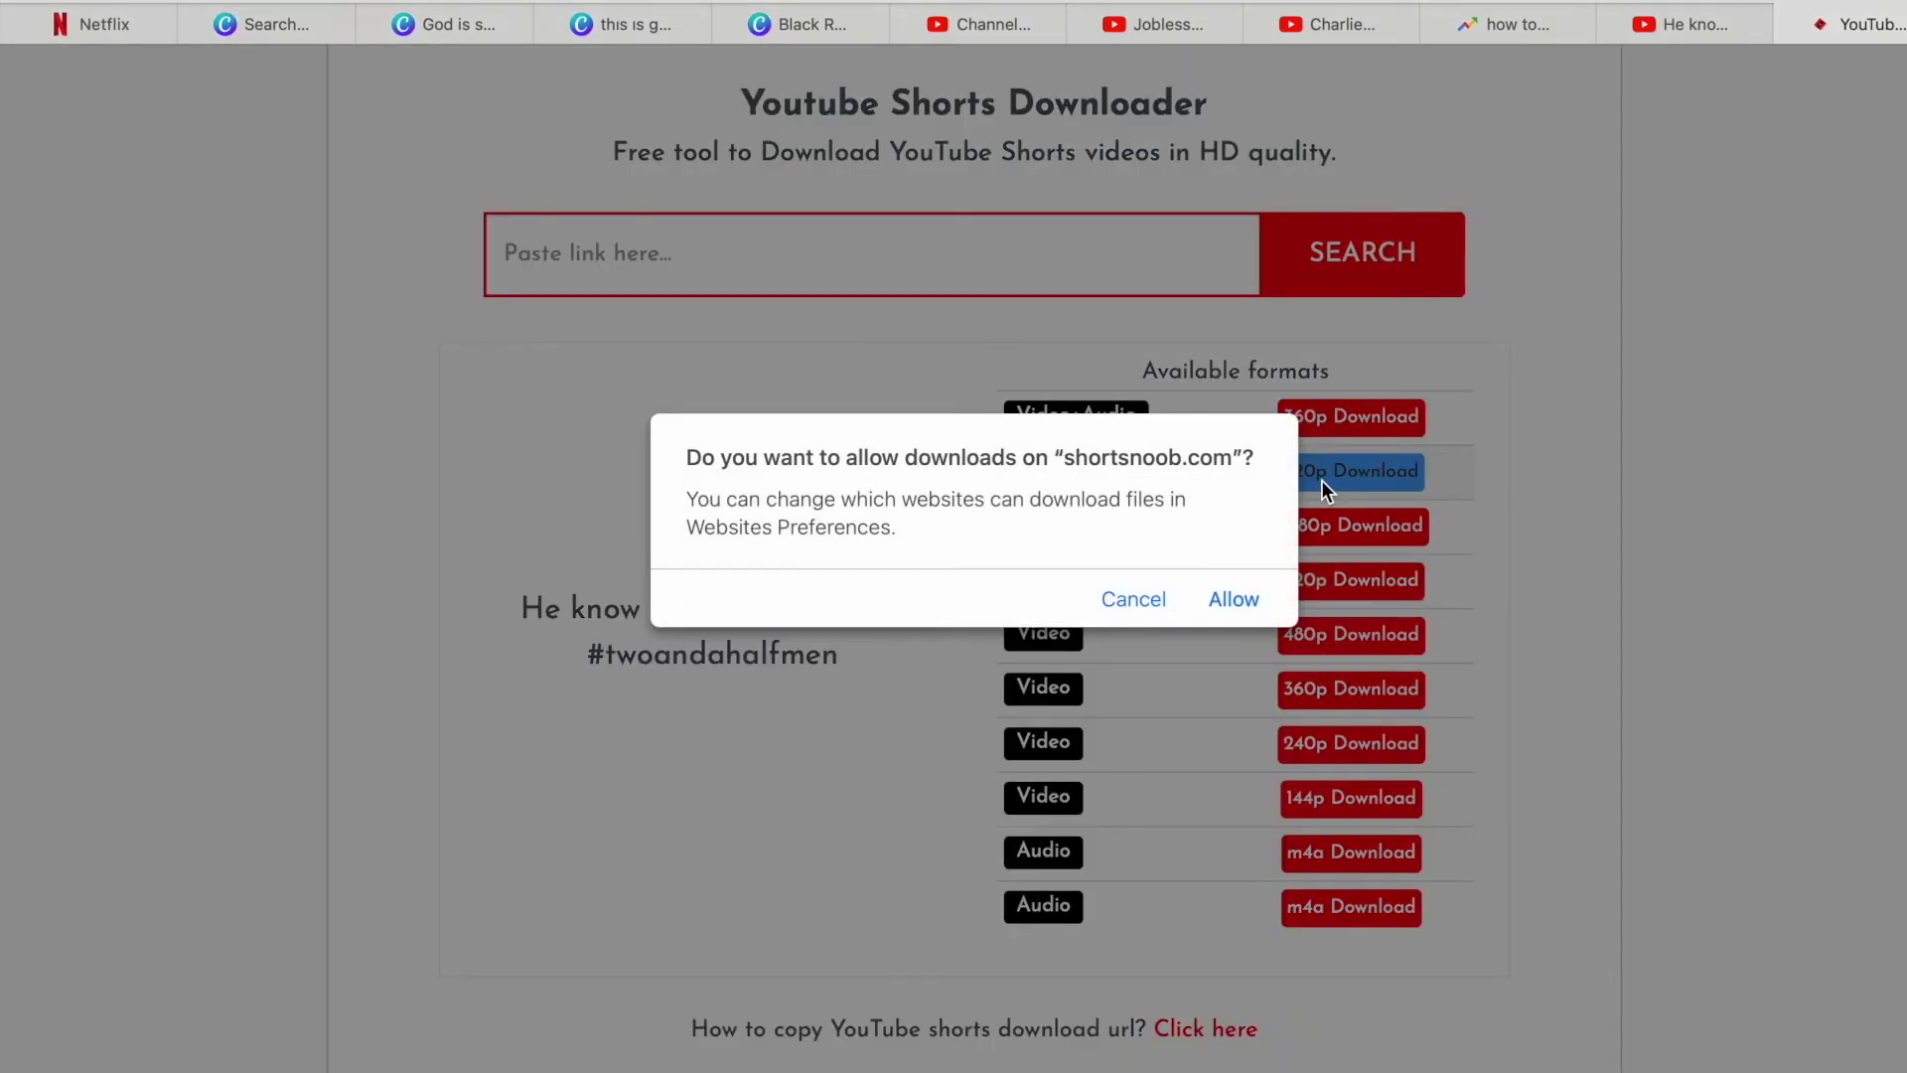
click(1226, 592)
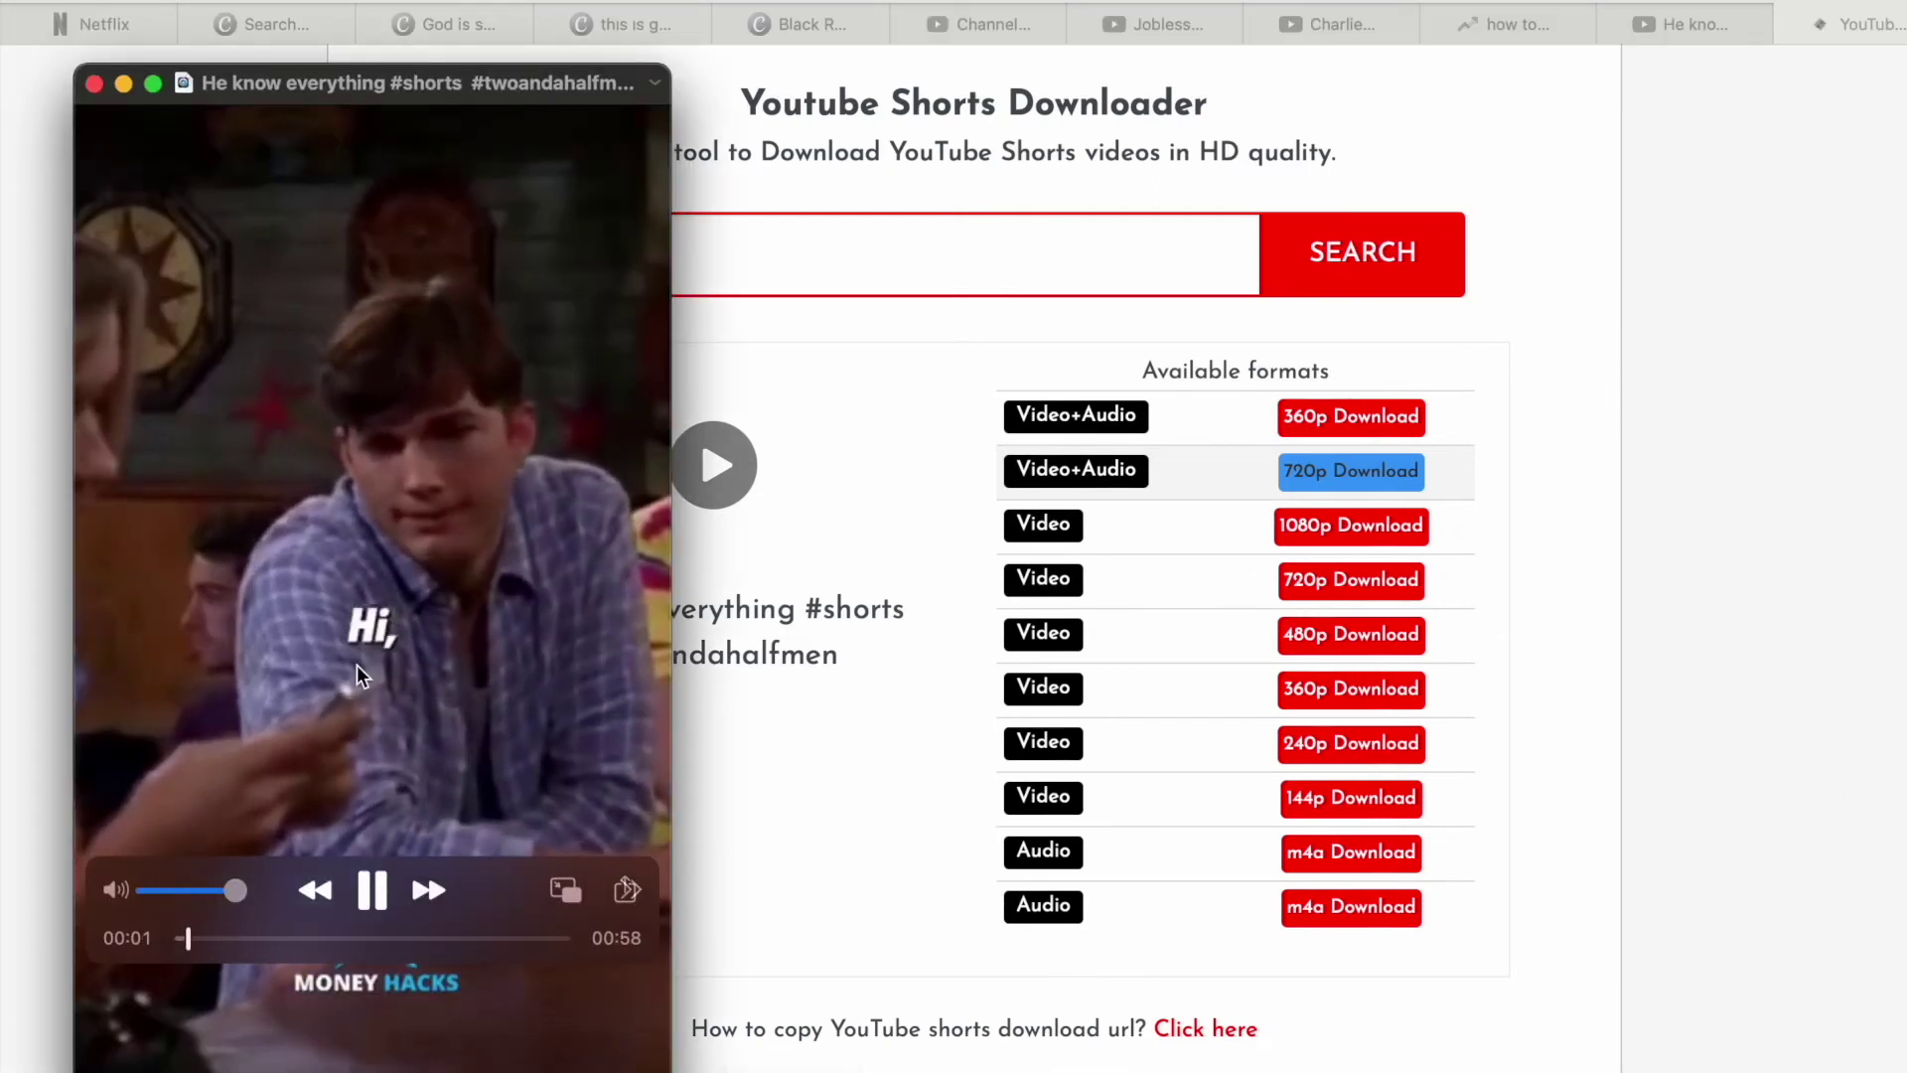
click(95, 83)
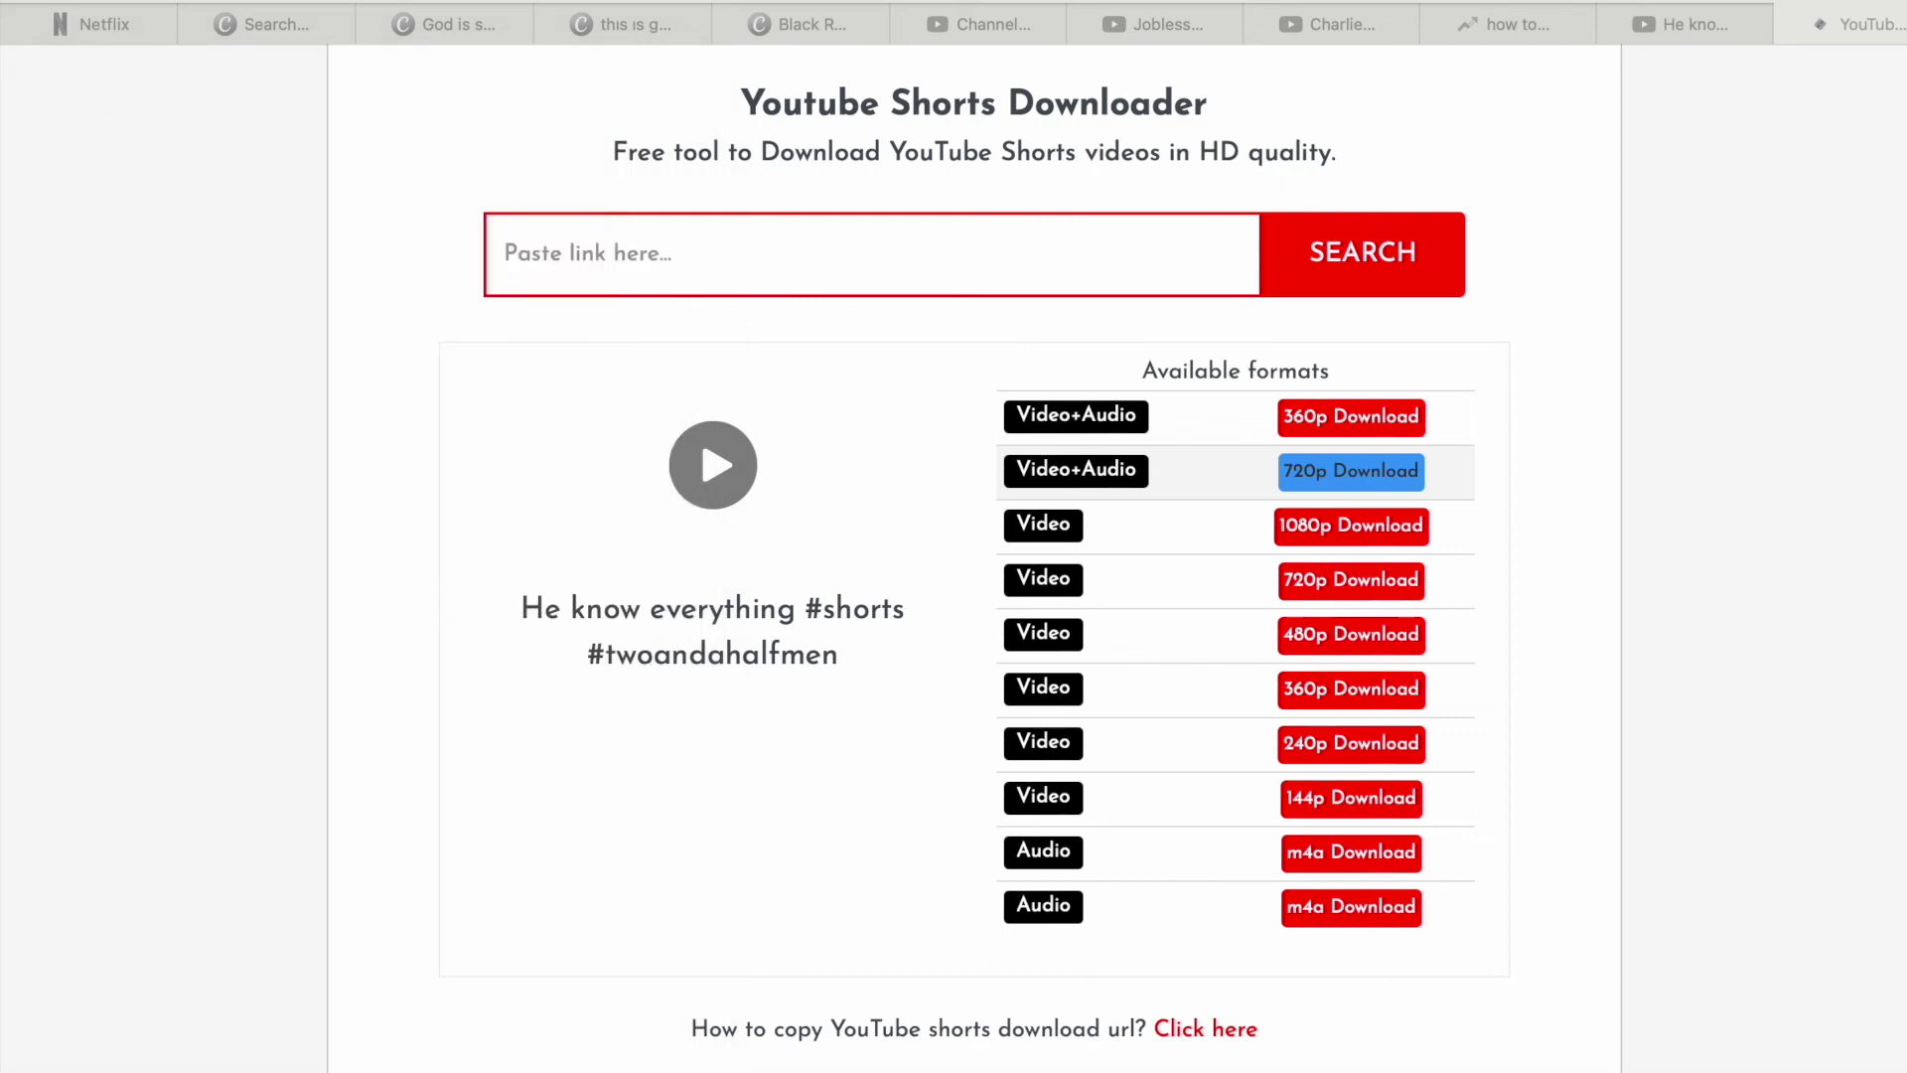